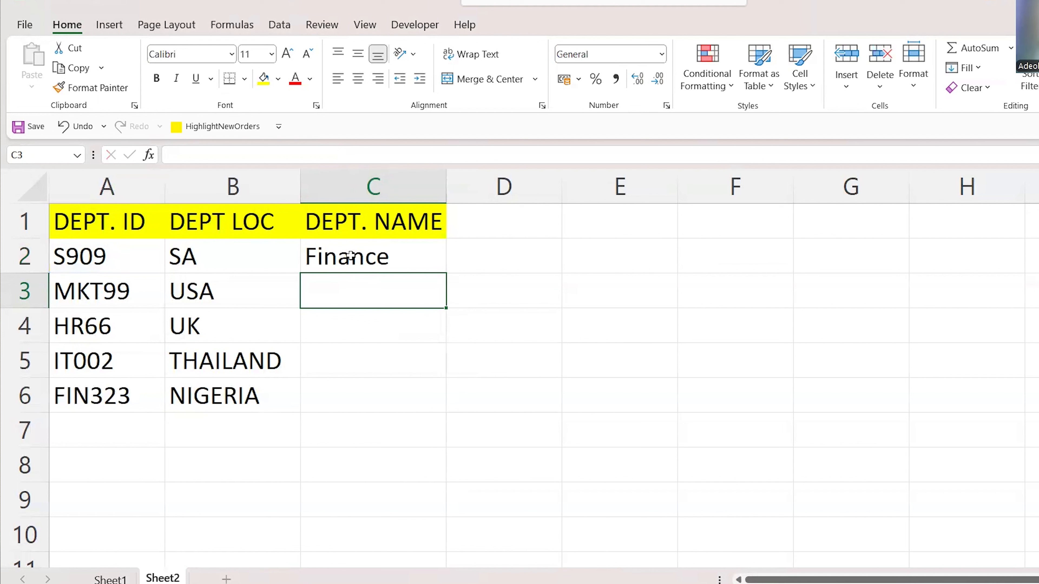
# Change the range lookup argument of the VLOOKUP formula in C2 to FALSE for an exact match.
pyautogui.click(350, 256)
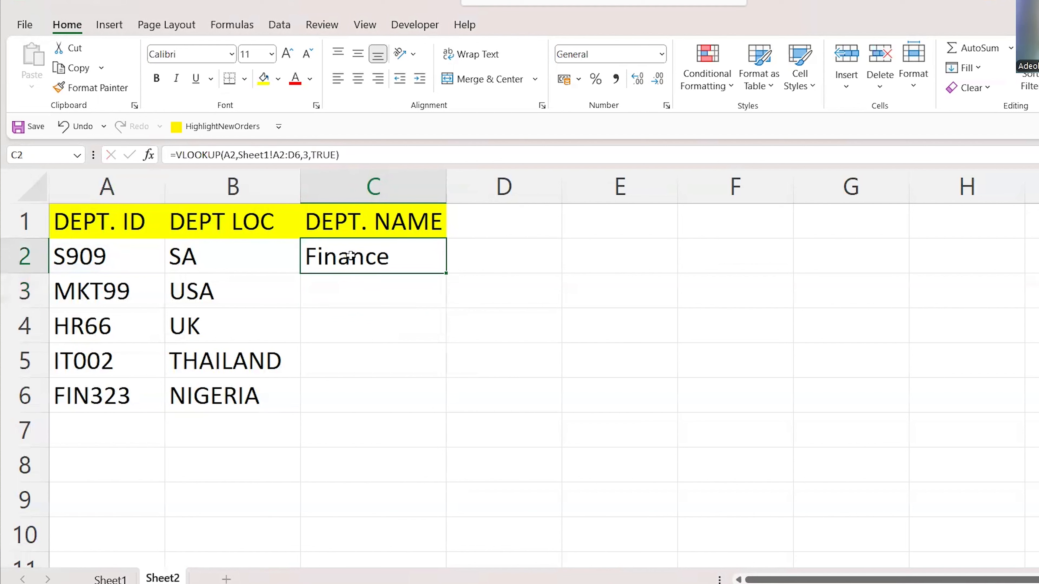
pyautogui.click(336, 156)
pyautogui.press('BackSpace')
pyautogui.press('BackSpace')
pyautogui.press('BackSpace')
pyautogui.press('BackSpace')
pyautogui.press('BackSpace')
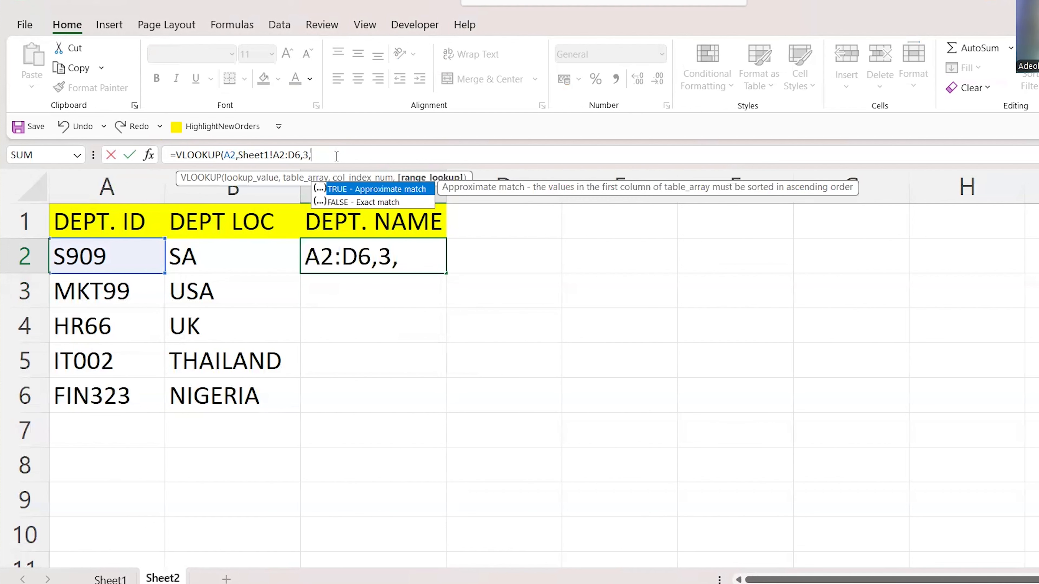
pyautogui.press('Down')
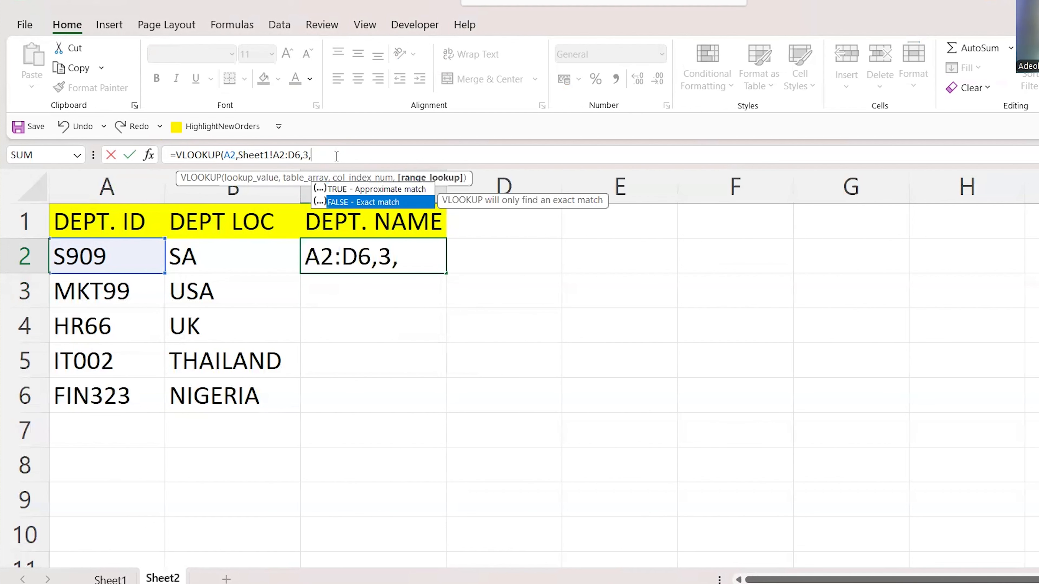
pyautogui.press('Tab')
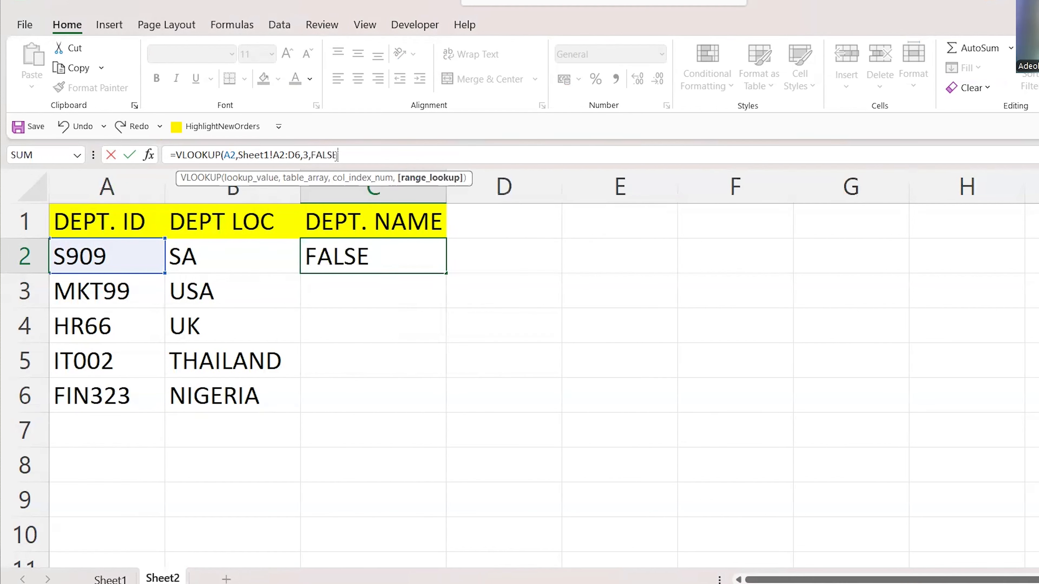
pyautogui.write(')')
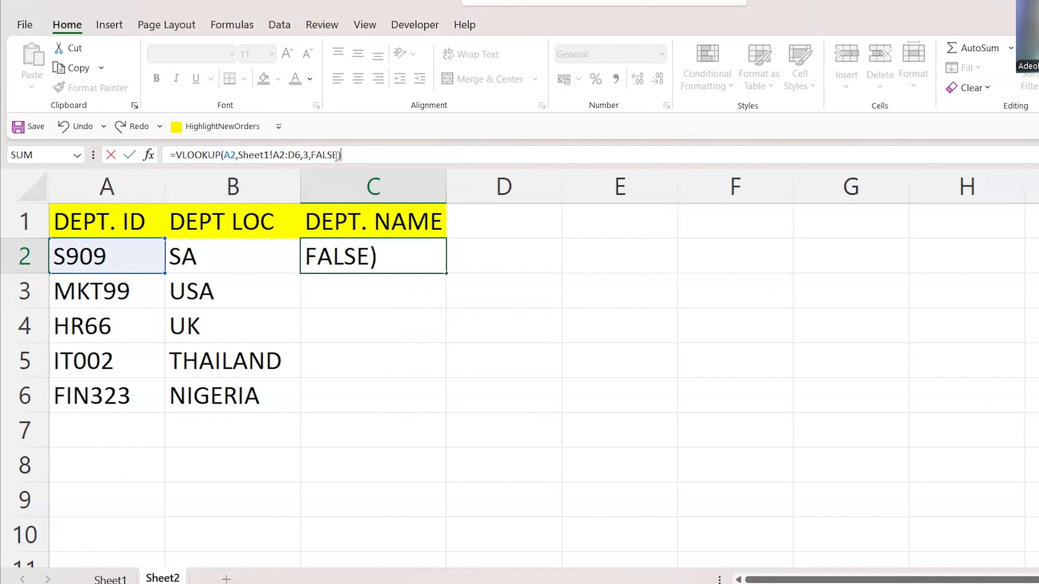
pyautogui.press('Return')
# Check the source table on Sheet1, then fill the C2 formula on Sheet2 down through C6.
pyautogui.click(108, 579)
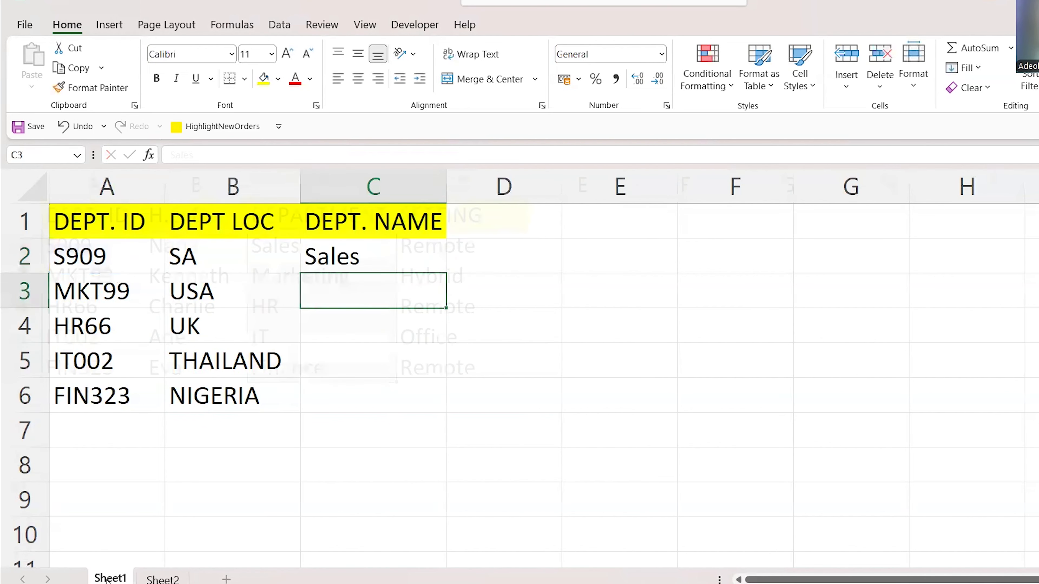
pyautogui.click(160, 579)
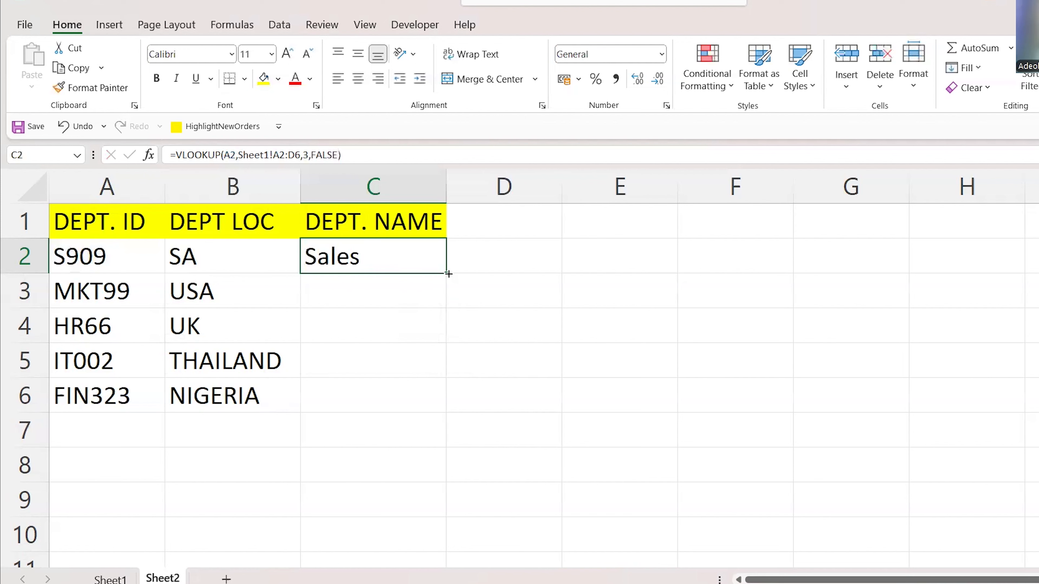
pyautogui.doubleClick(446, 273)
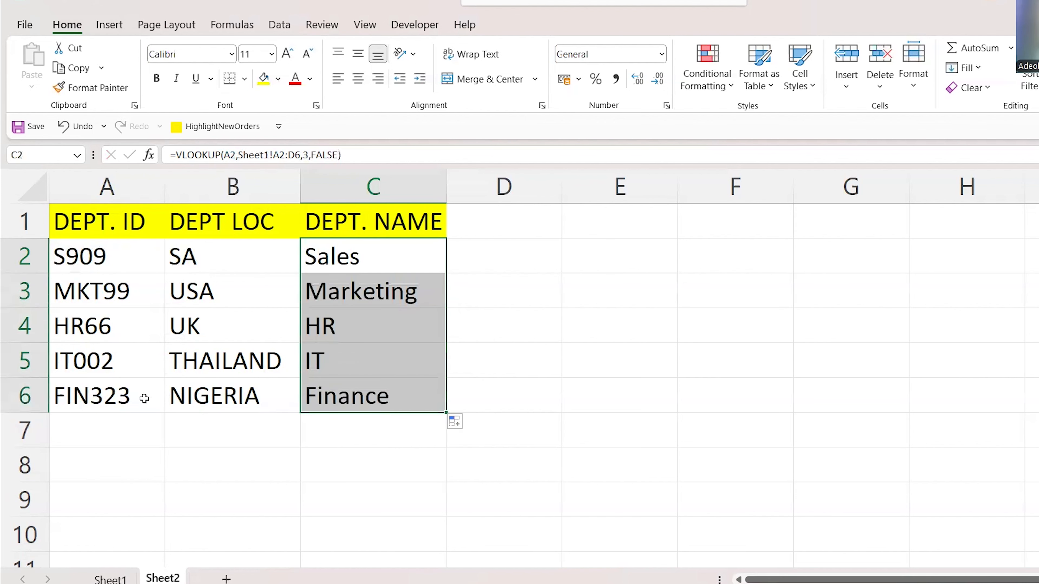
# Compare the department names for FIN323 and IT002 on Sheet2 with the source table on Sheet1.
pyautogui.click(127, 400)
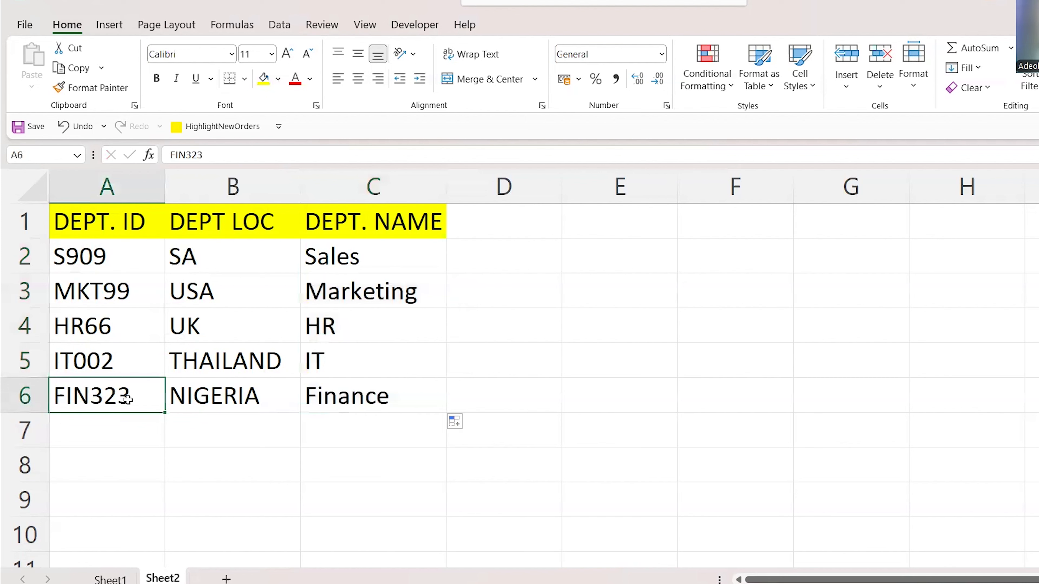
pyautogui.click(114, 579)
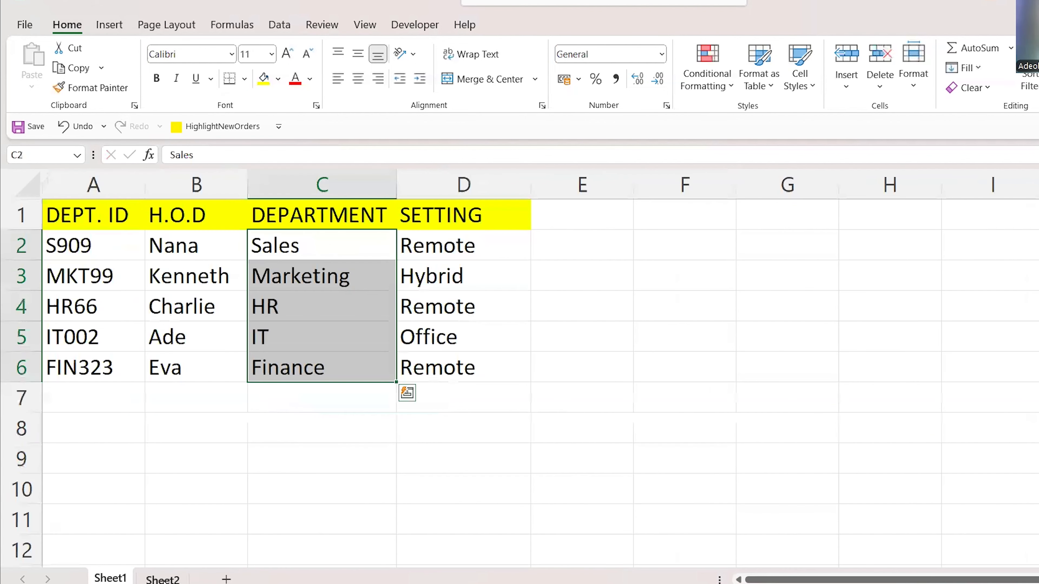
pyautogui.click(164, 579)
pyautogui.click(99, 370)
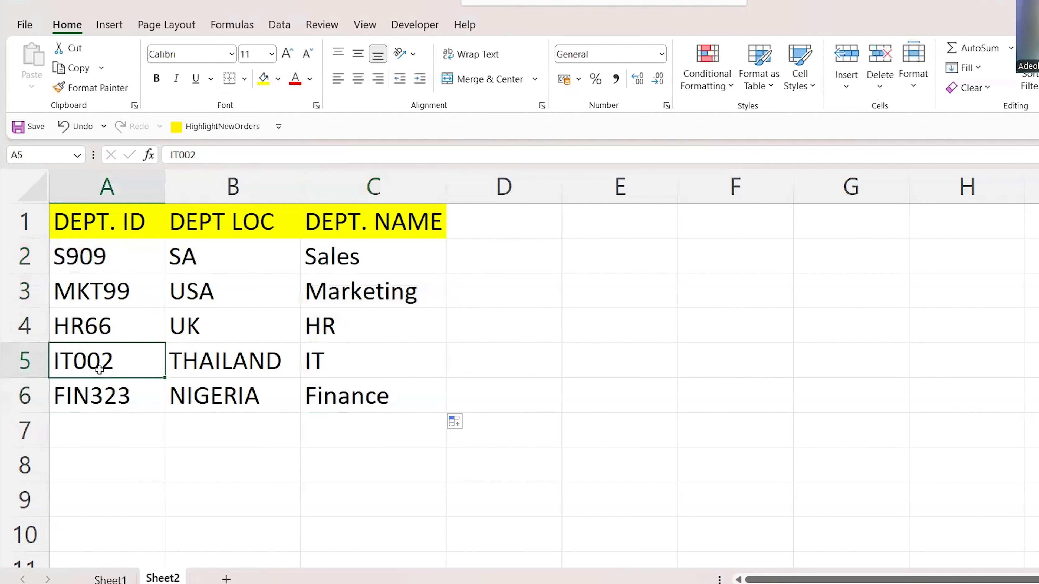
# On Sheet1, enter the label VLOOKUP in C9 and the lookup ID S909 in B10.
pyautogui.click(114, 579)
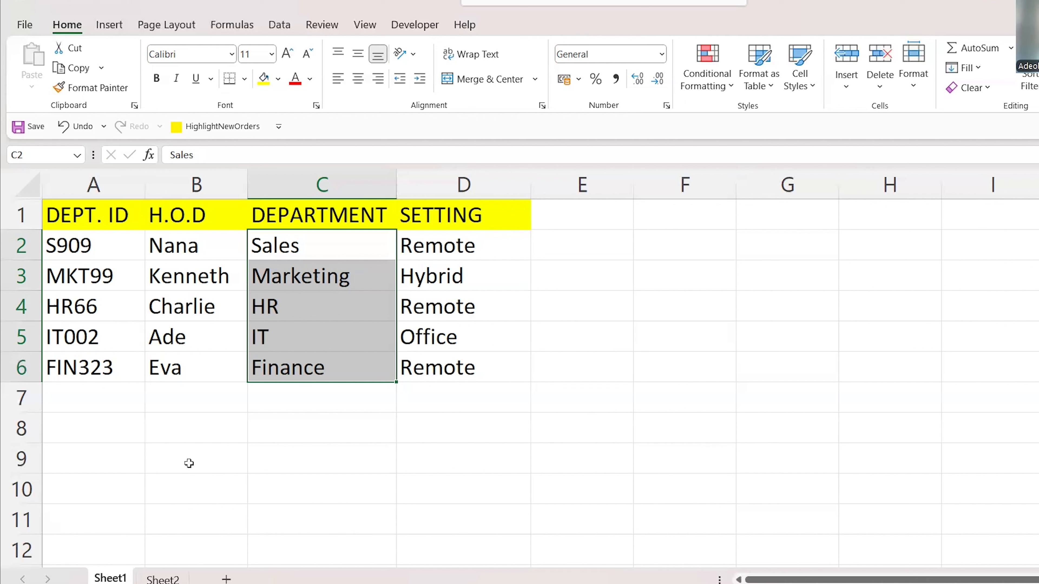
pyautogui.click(281, 460)
pyautogui.write('VLOOKUP')
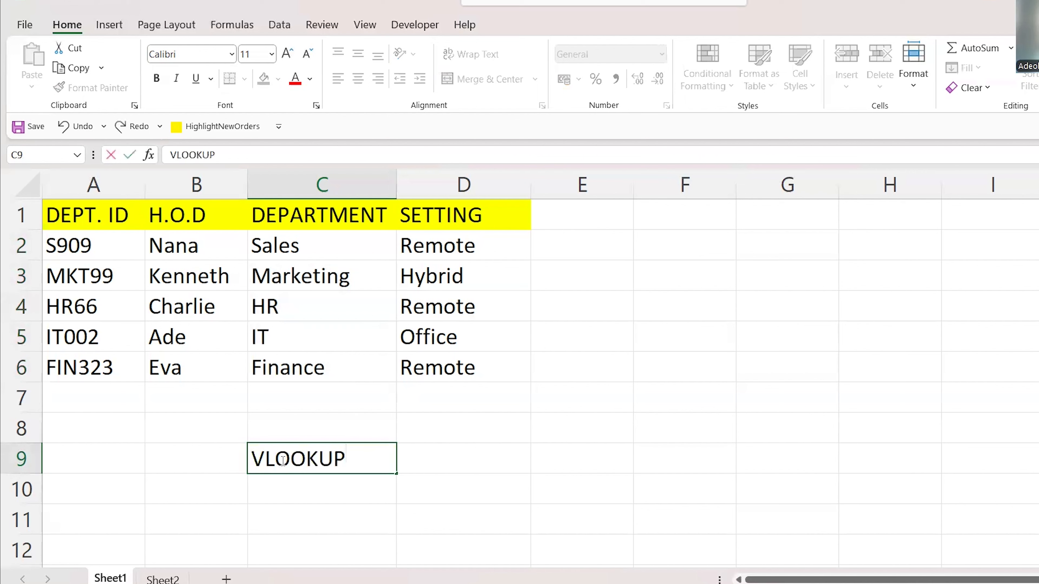
pyautogui.press('Return')
pyautogui.press('Left')
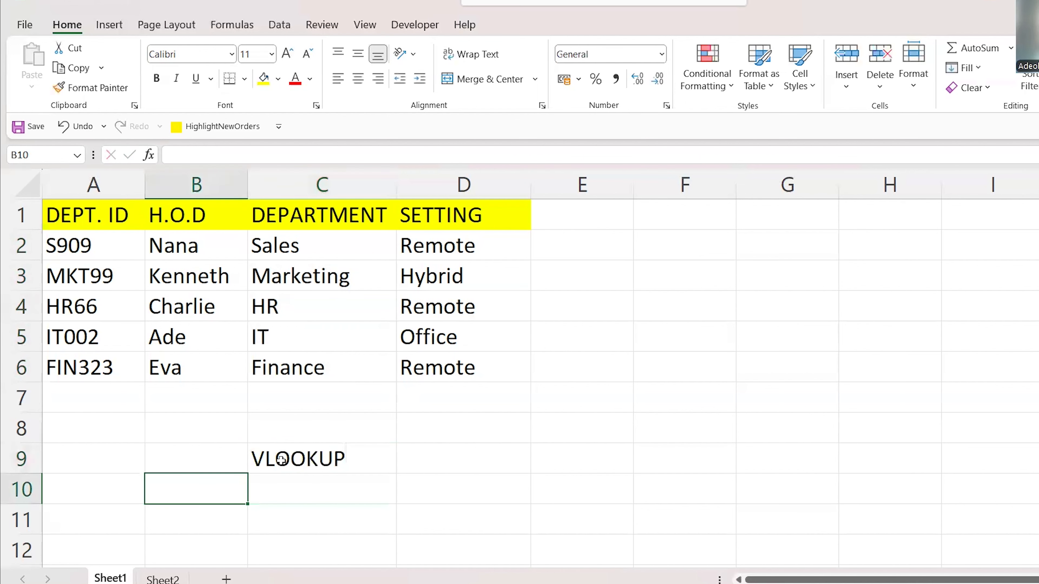
pyautogui.write('S909')
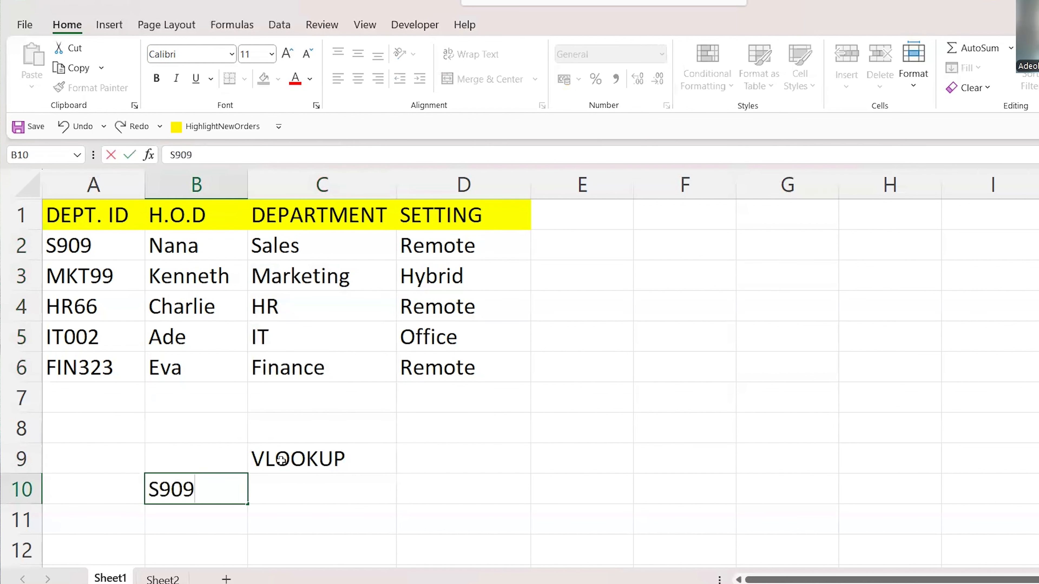
pyautogui.press('Return')
# Enter =VLOOKUP(B10,A2:D6,4,FALSE) in C10 to look up the department's setting.
pyautogui.press('Right')
pyautogui.press('Up')
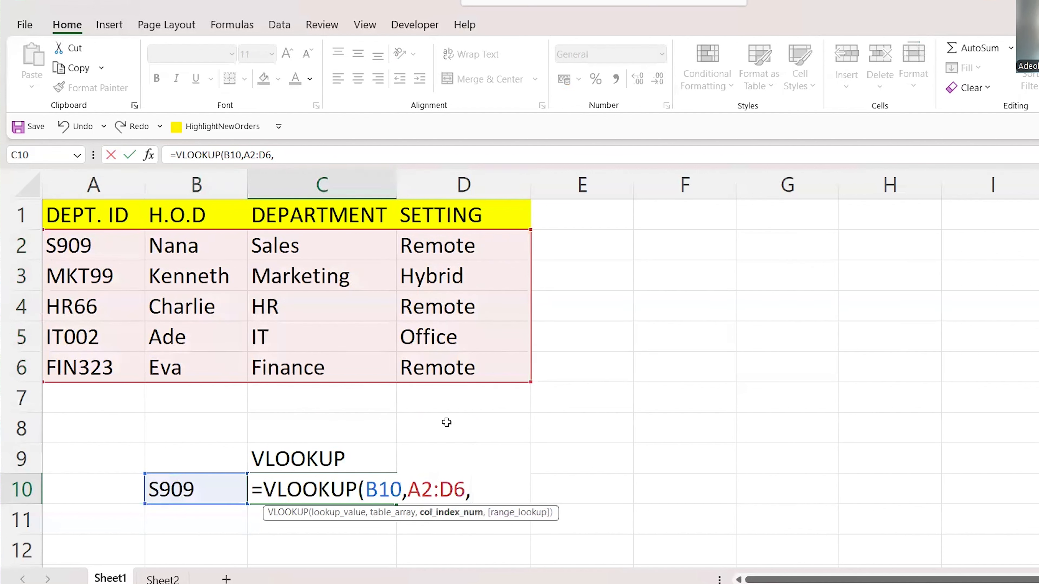
pyautogui.write('4,')
pyautogui.press('Down')
pyautogui.press('Tab')
pyautogui.write(')')
pyautogui.press('Return')
pyautogui.click(272, 491)
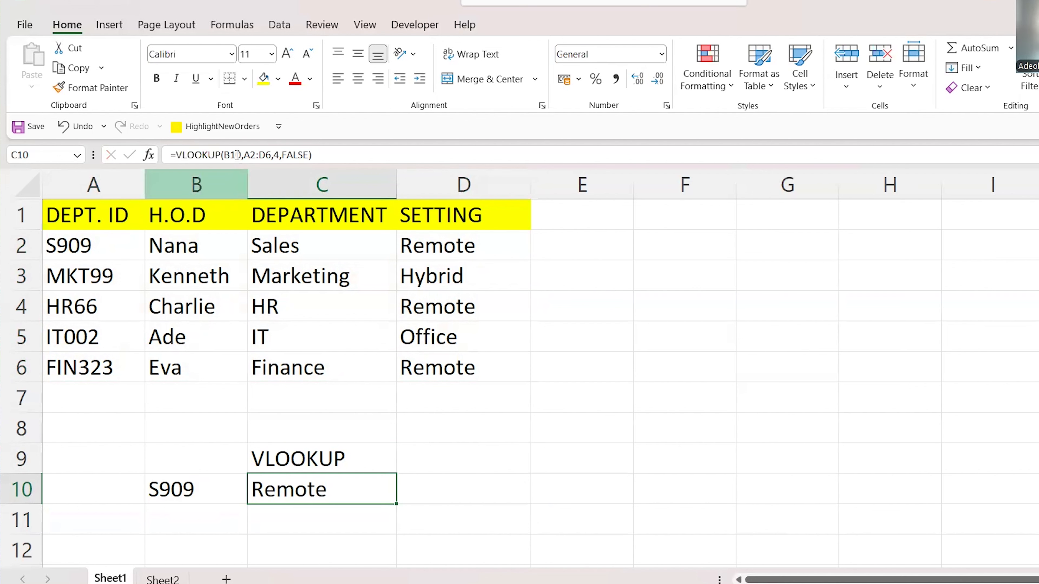
# Change the lookup ID in B10 to IT002 and check the C10 result against the IT002 row of the source table.
pyautogui.click(179, 488)
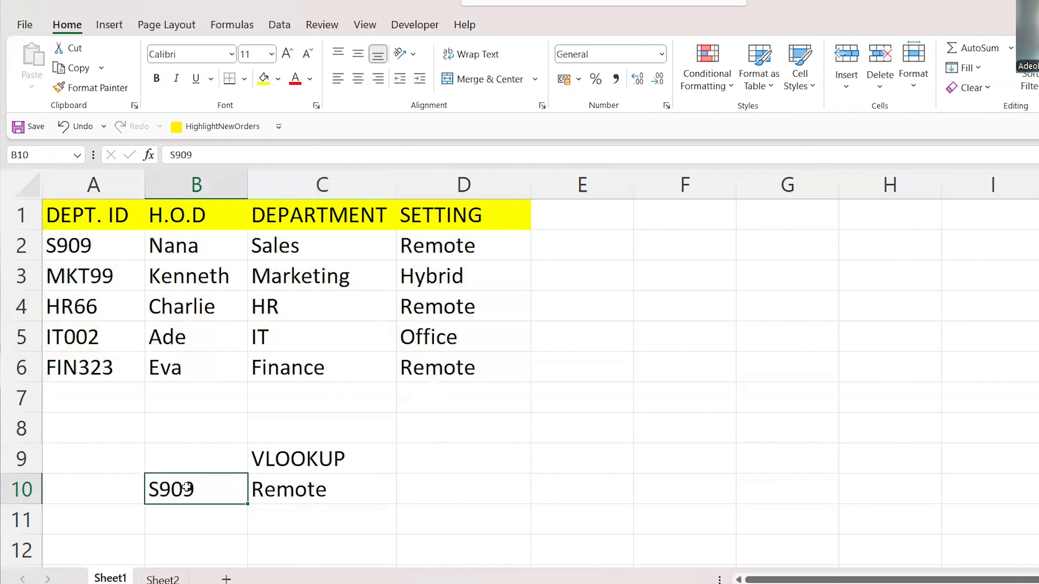
pyautogui.write('IT002')
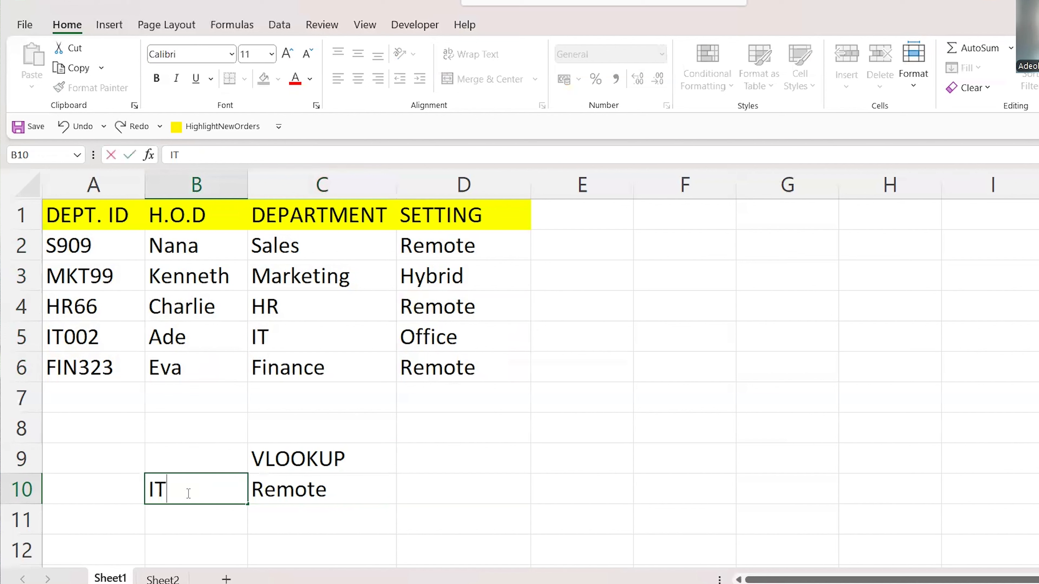
pyautogui.press('Return')
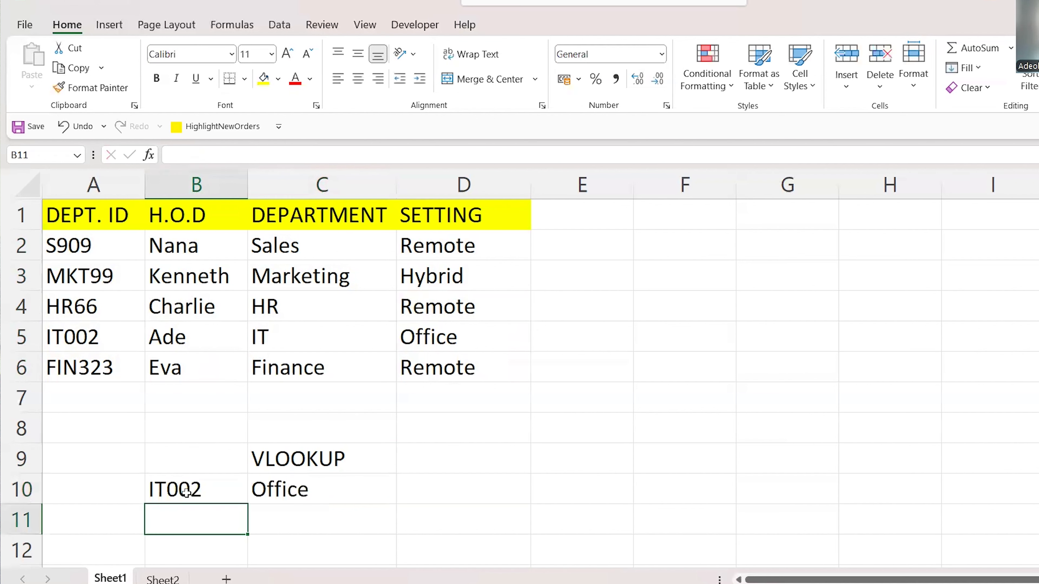
pyautogui.click(285, 495)
pyautogui.moveTo(448, 326); pyautogui.dragTo(101, 338)
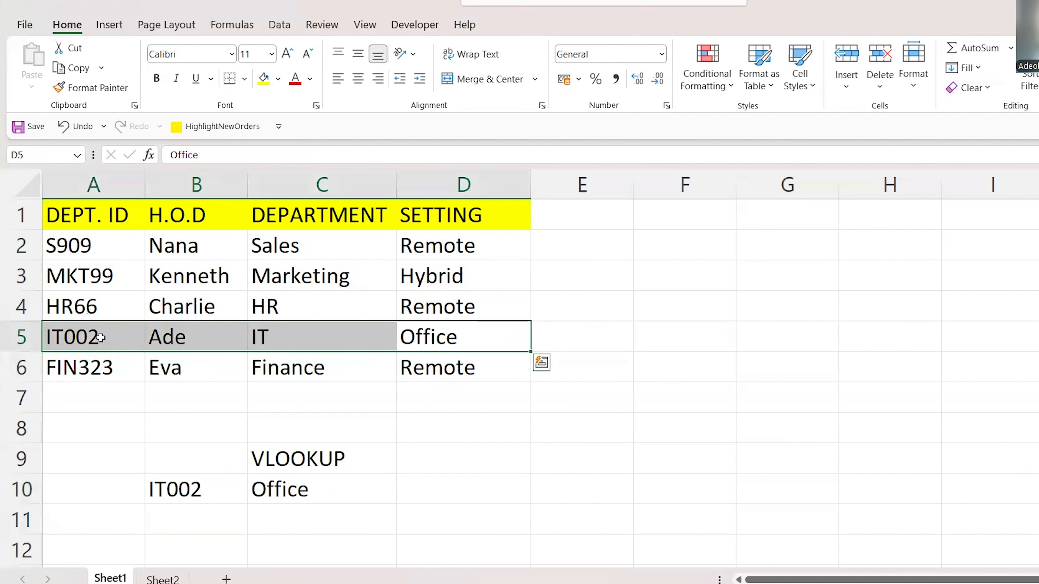